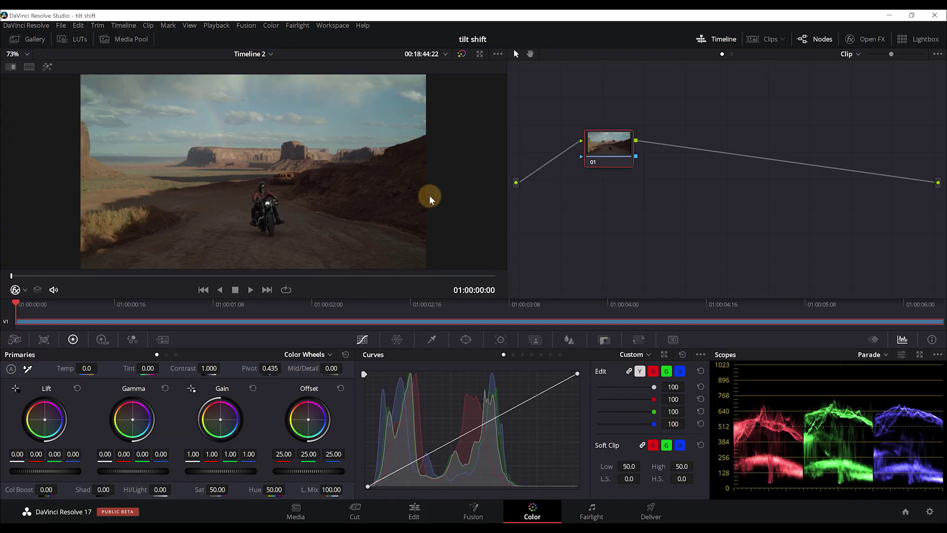
Label node 01 as 'Tilt-Shift Blur'.
right_click(603, 151)
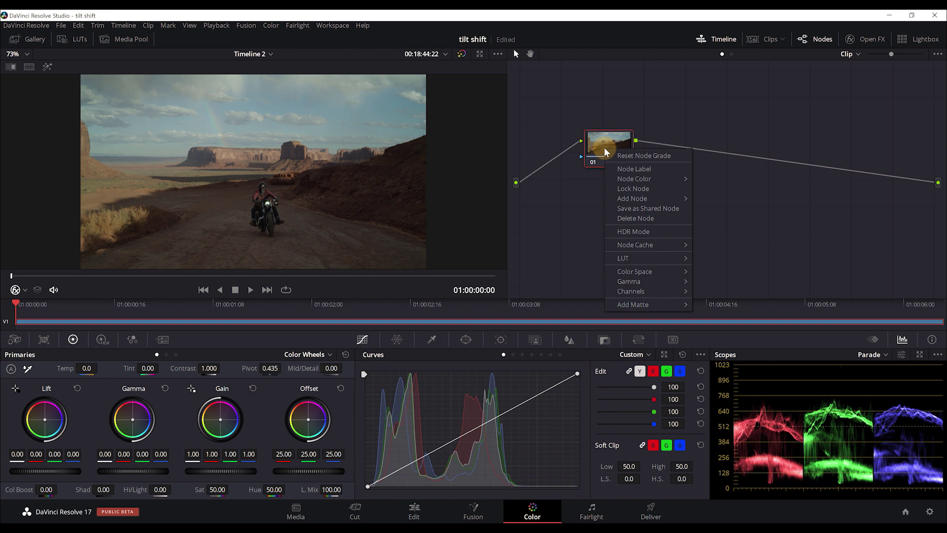
click(623, 169)
text(Tilt-Shift Blur)
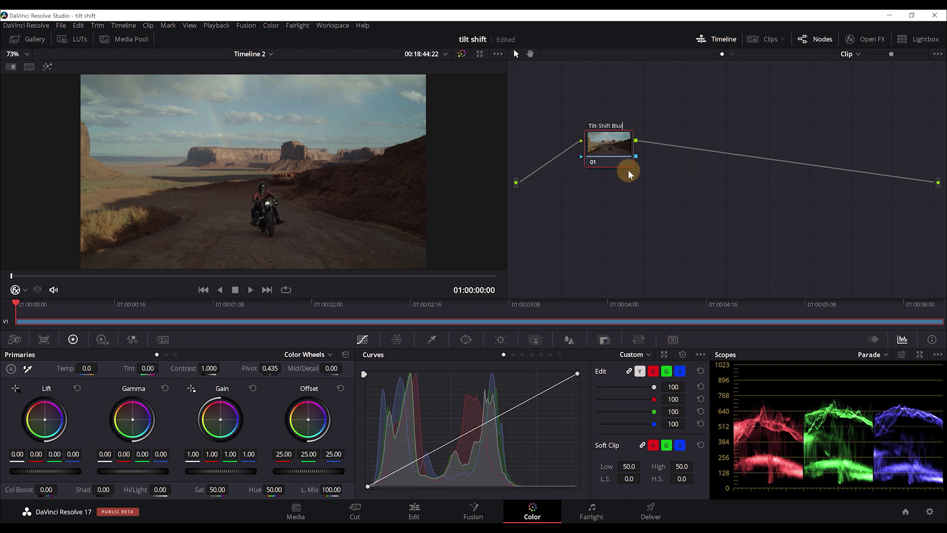
key(Return)
Apply the Resolve FX Stylize Tilt-Shift Blur effect from Open FX to node 01.
click(869, 40)
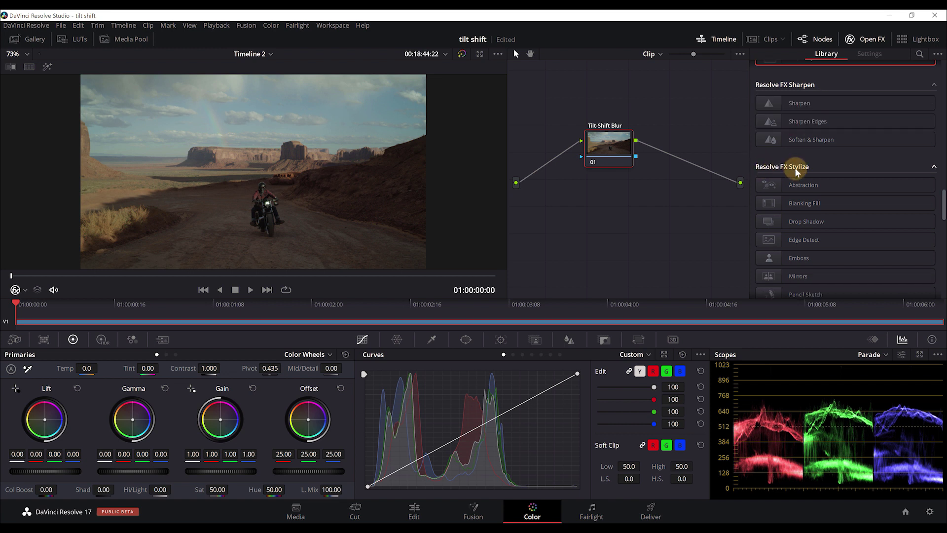
scroll(801, 173, down, 3)
scroll(804, 178, down, 1)
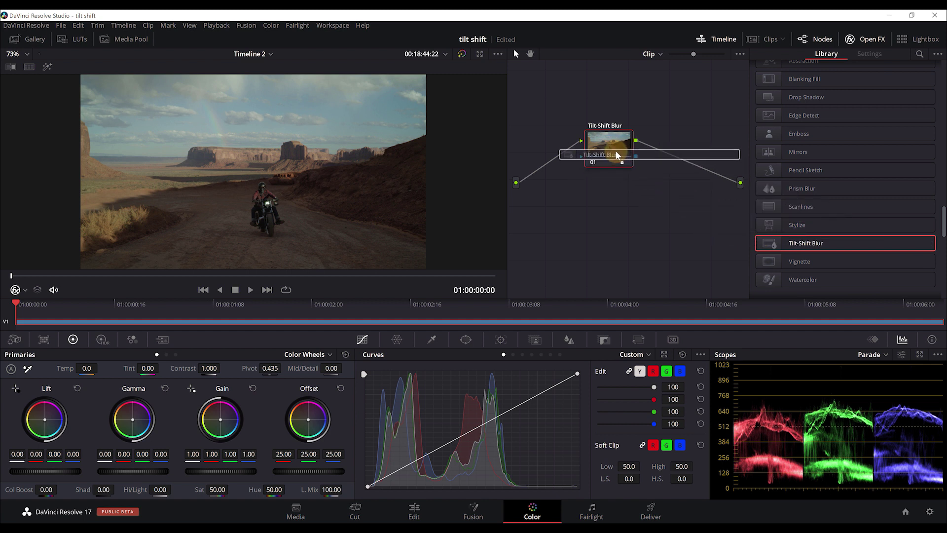
drag(682, 200, 614, 148)
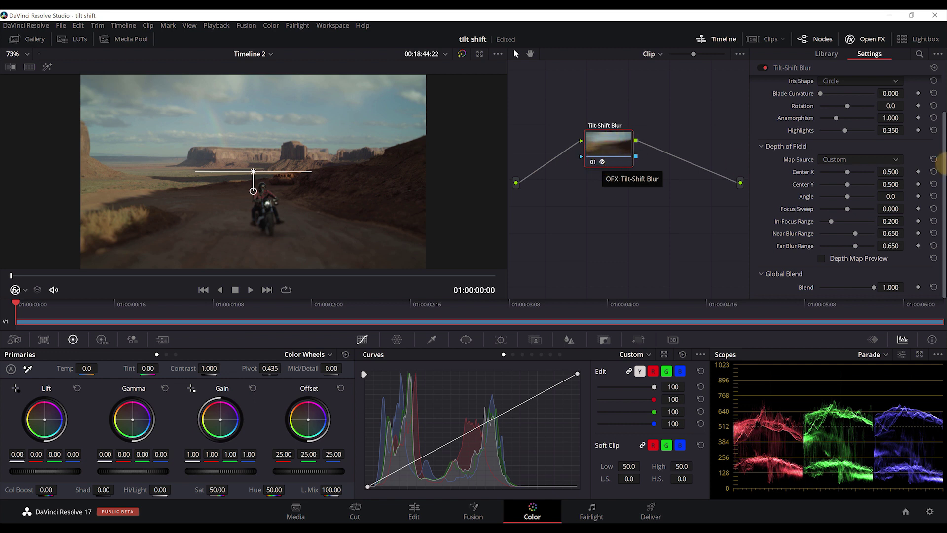
Check the viewer overlay options, then collapse the Depth of Field and Lens Iris sections.
click(25, 293)
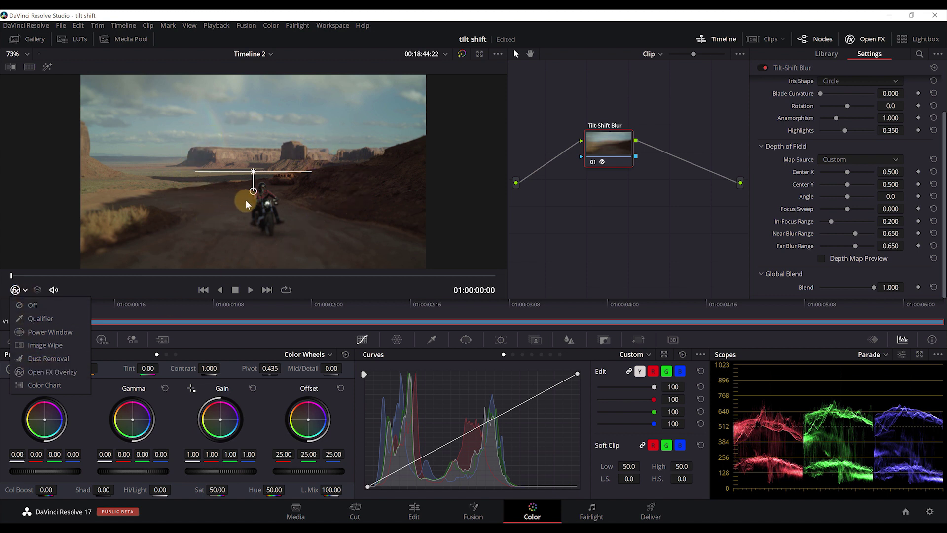
click(699, 193)
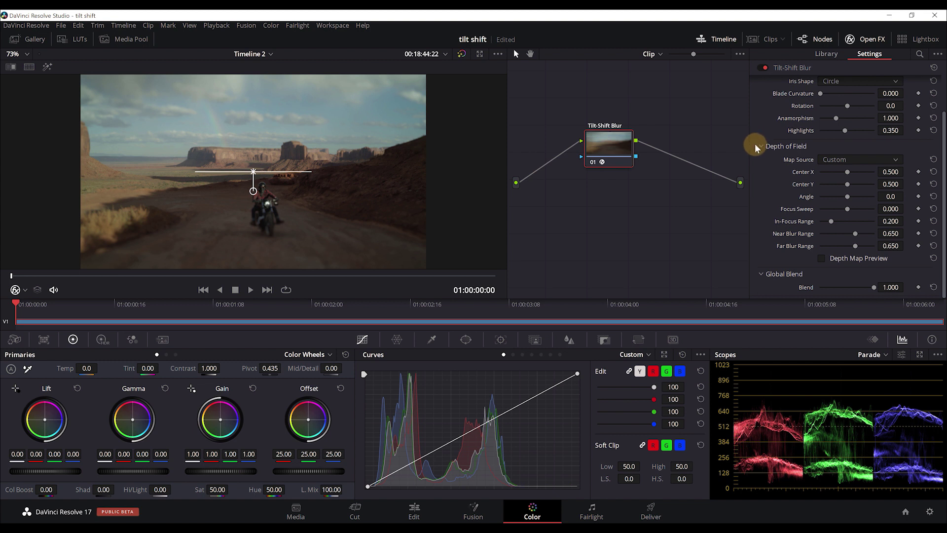
scroll(757, 134, up, 2)
click(777, 110)
click(780, 125)
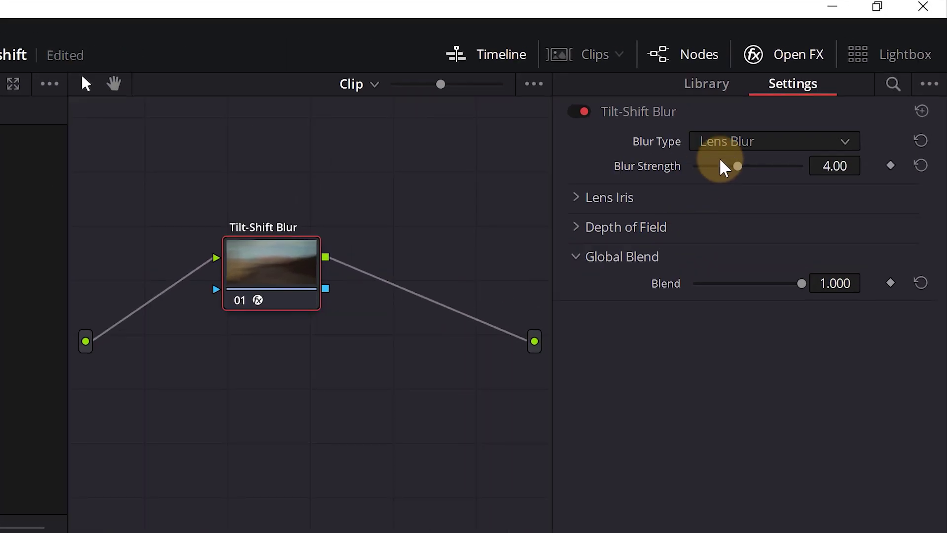
Try Fast Blur (Square Iris) as the blur type, then switch back to Lens Blur.
click(736, 148)
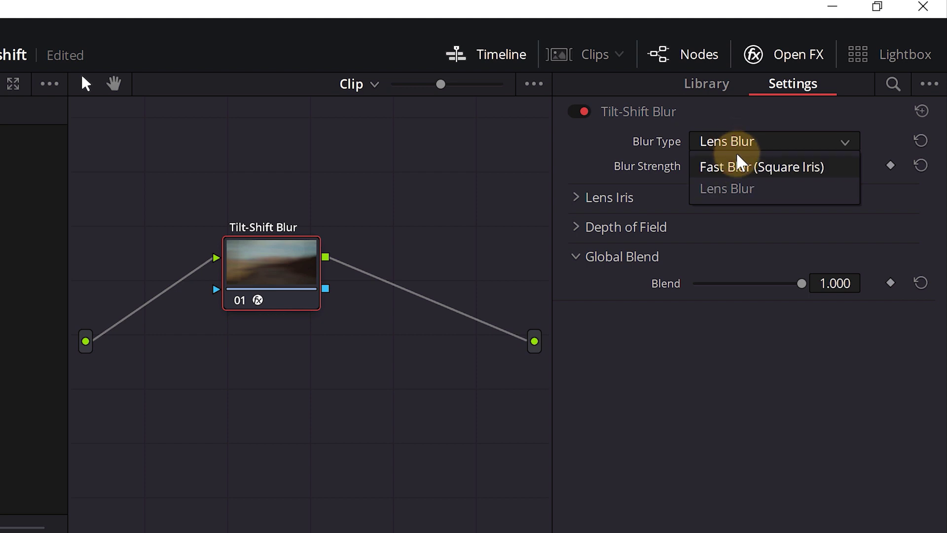
click(735, 168)
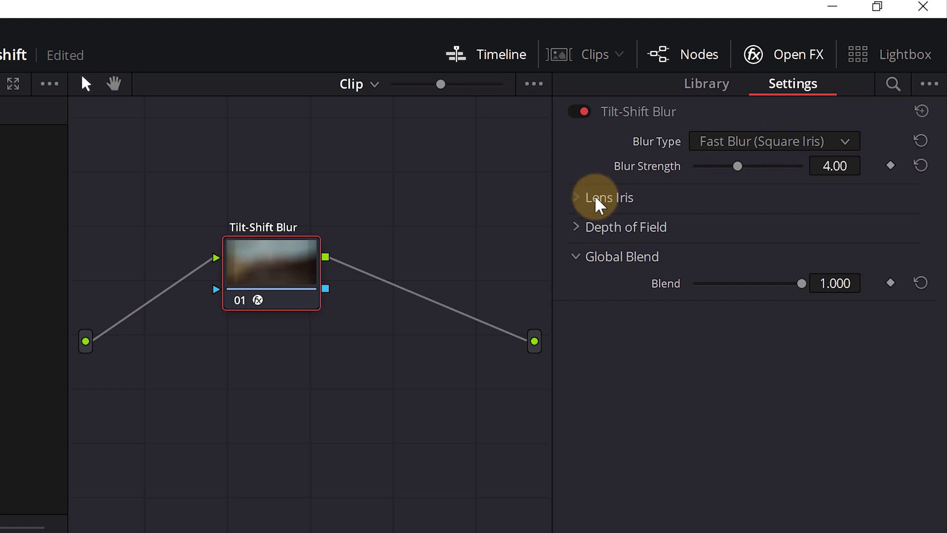
click(610, 198)
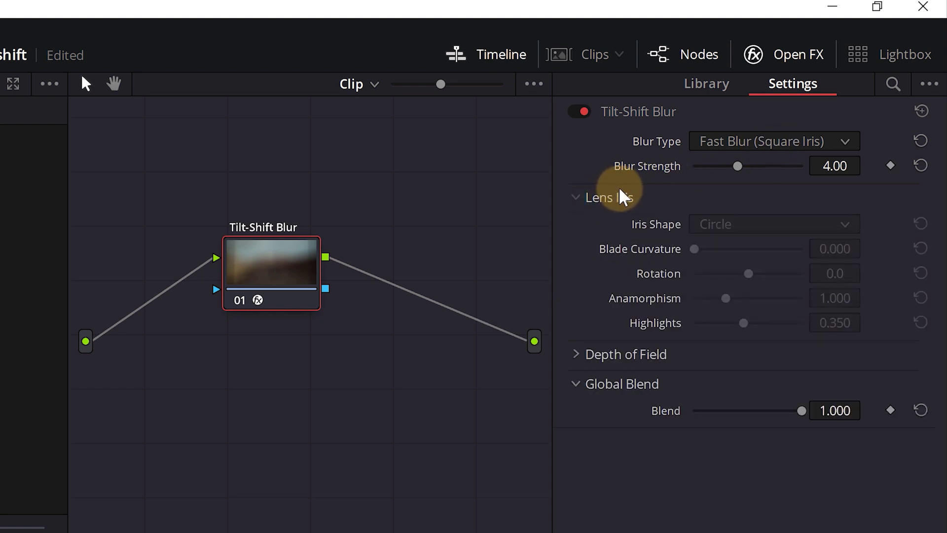
click(614, 199)
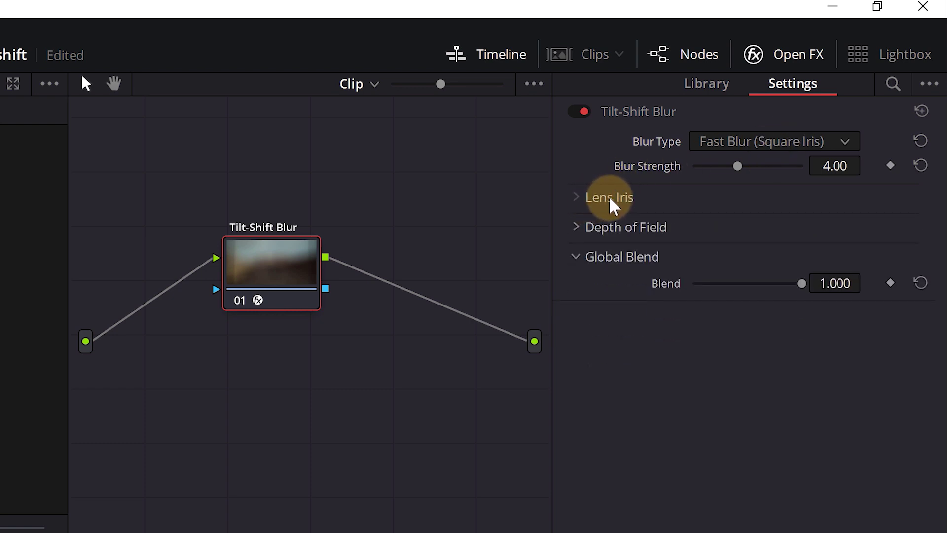
click(715, 142)
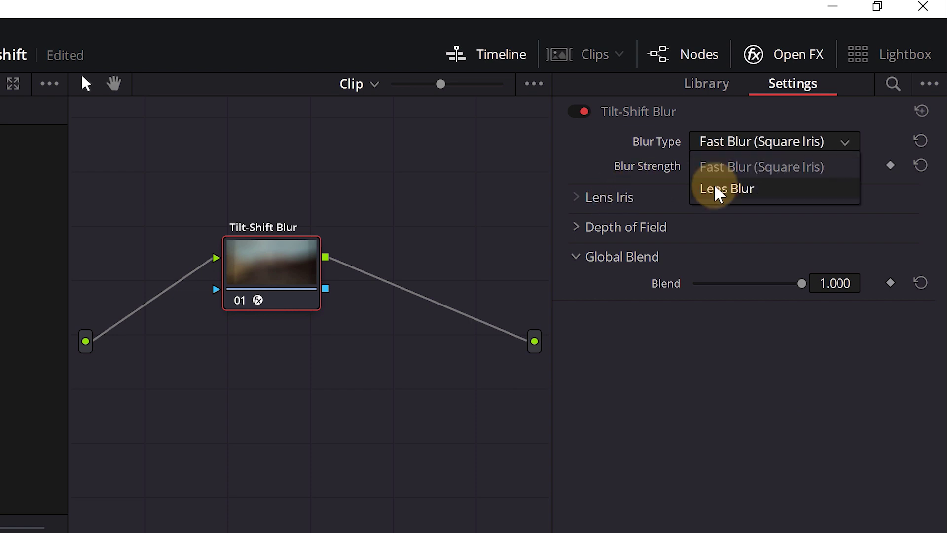
click(717, 192)
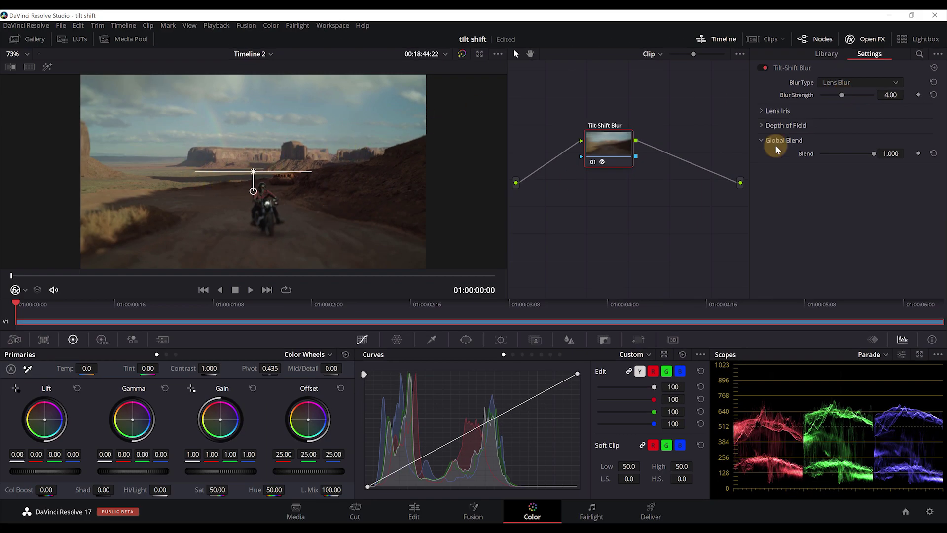
Raise Blur Strength to 9.09, reset it to 4.00, and expand the Depth of Field settings.
drag(844, 94, 868, 94)
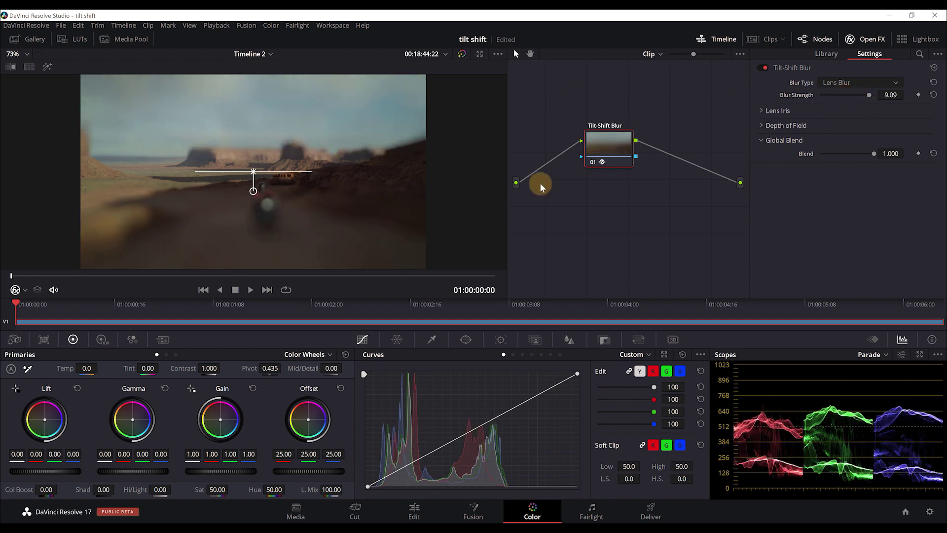
click(933, 95)
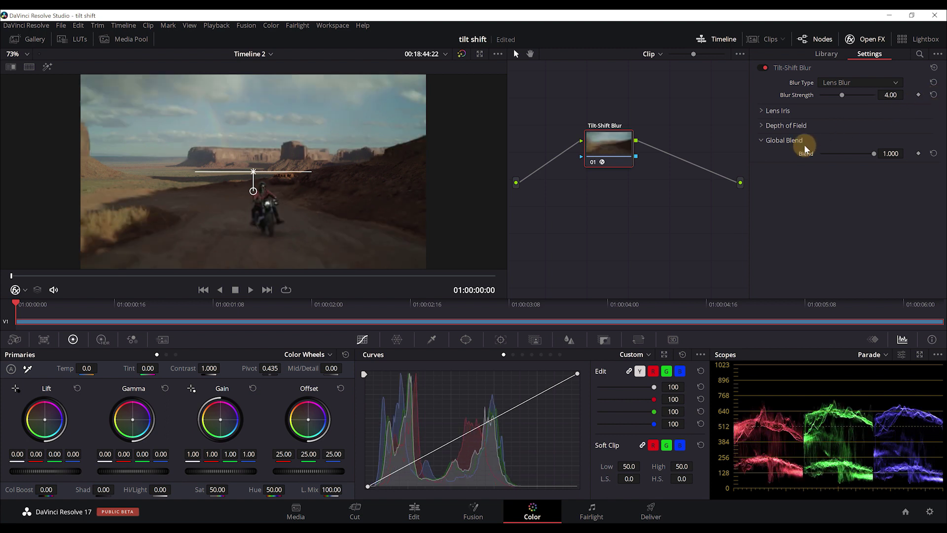
click(761, 126)
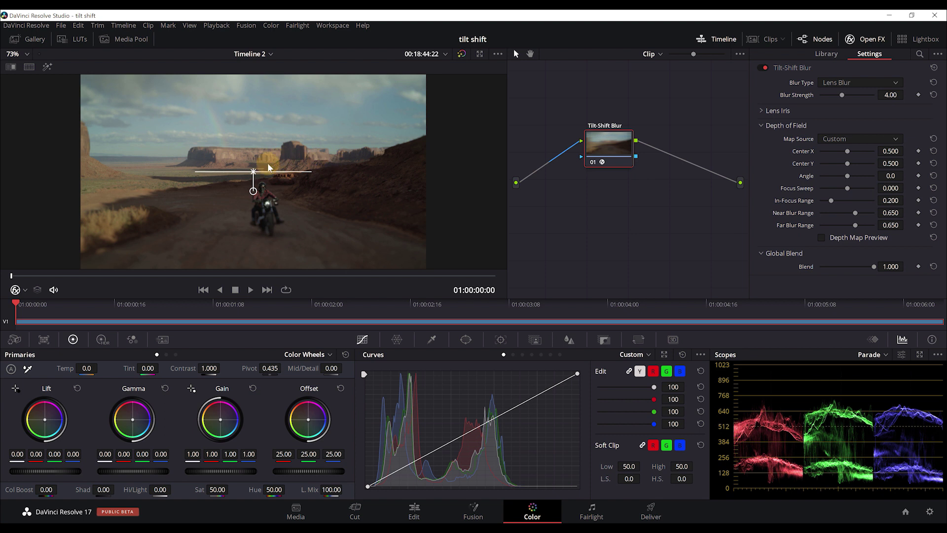
Preview the depth map with Custom map source, try moving and slanting the focus band, then reset it.
click(821, 238)
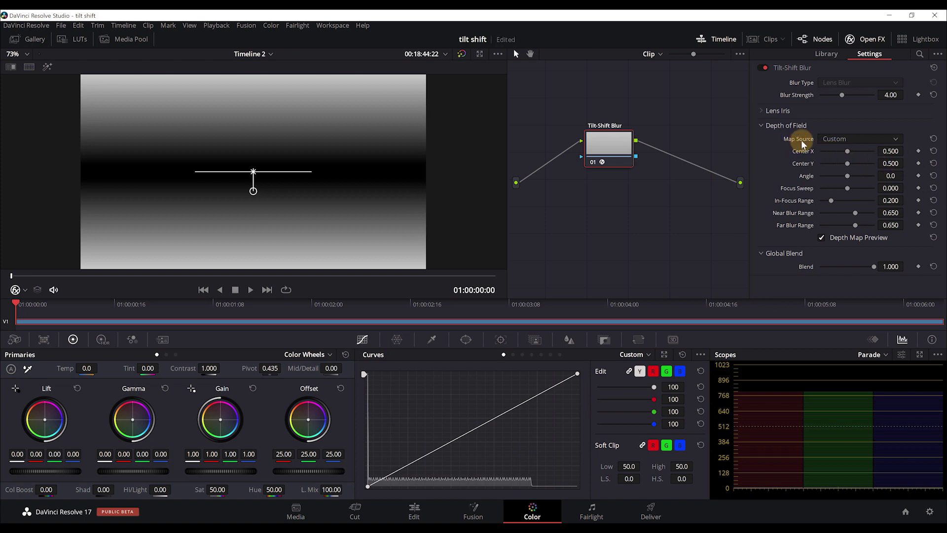
click(852, 138)
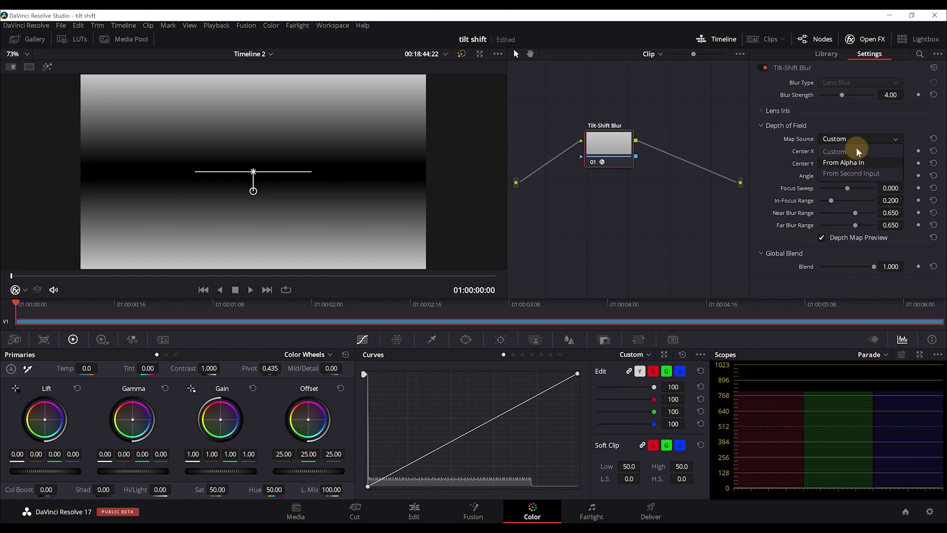
click(855, 136)
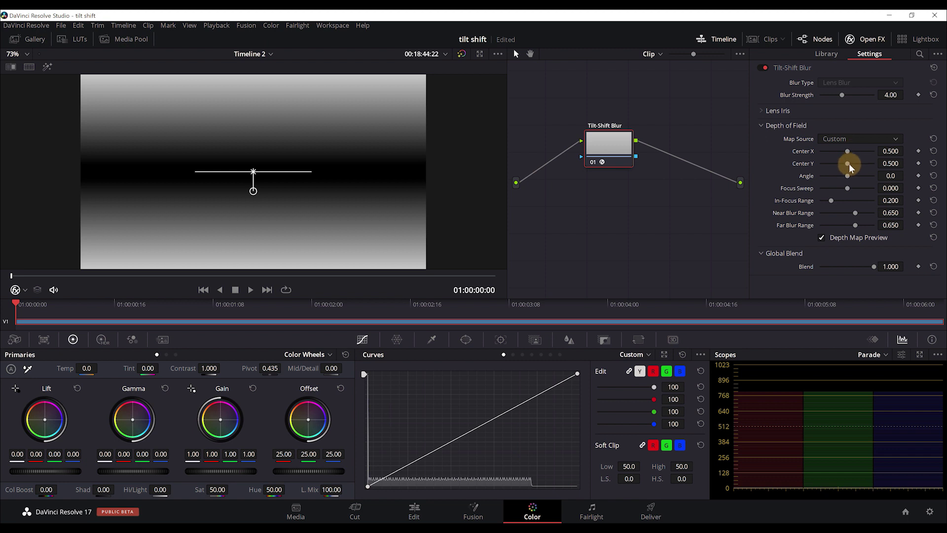
mouse_move(848, 164)
mouse_down()
mouse_move(844, 181)
mouse_move(845, 157)
mouse_move(862, 153)
mouse_up()
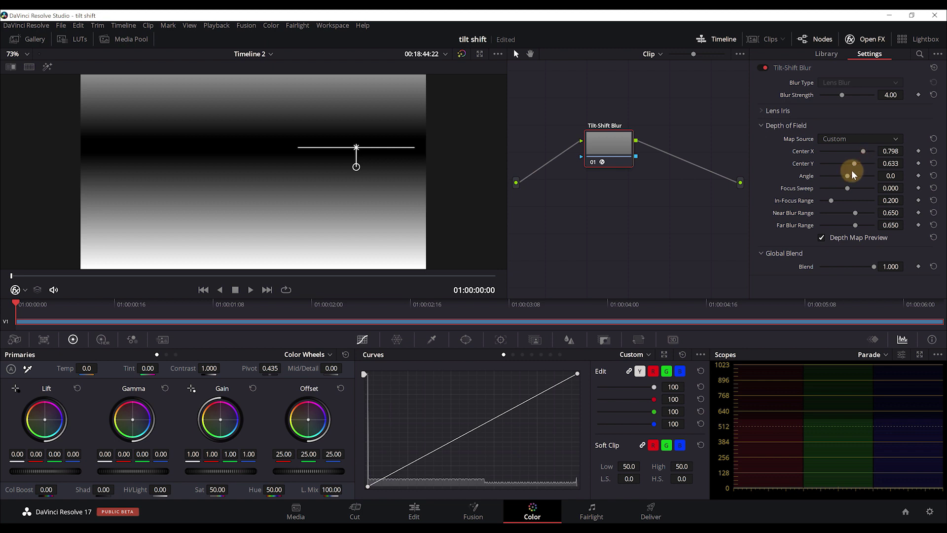
drag(849, 179, 835, 179)
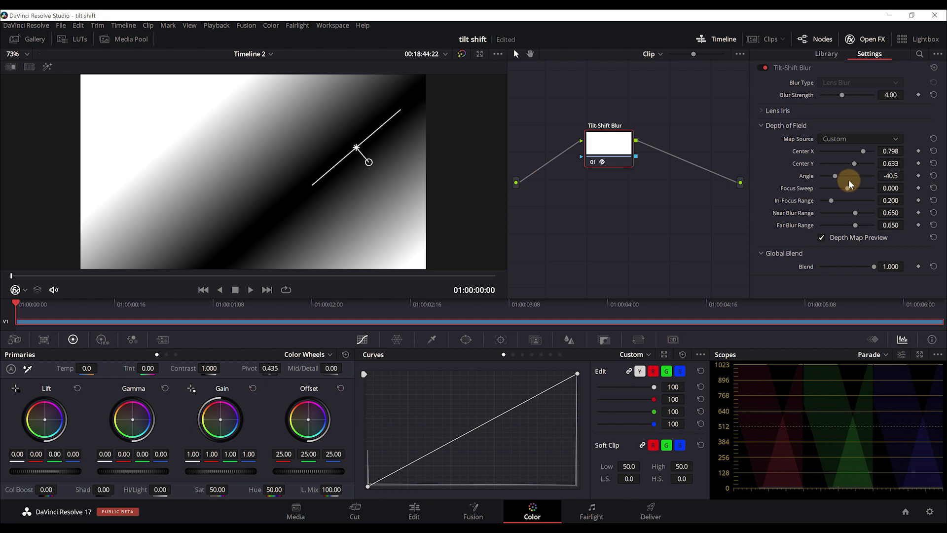
click(934, 138)
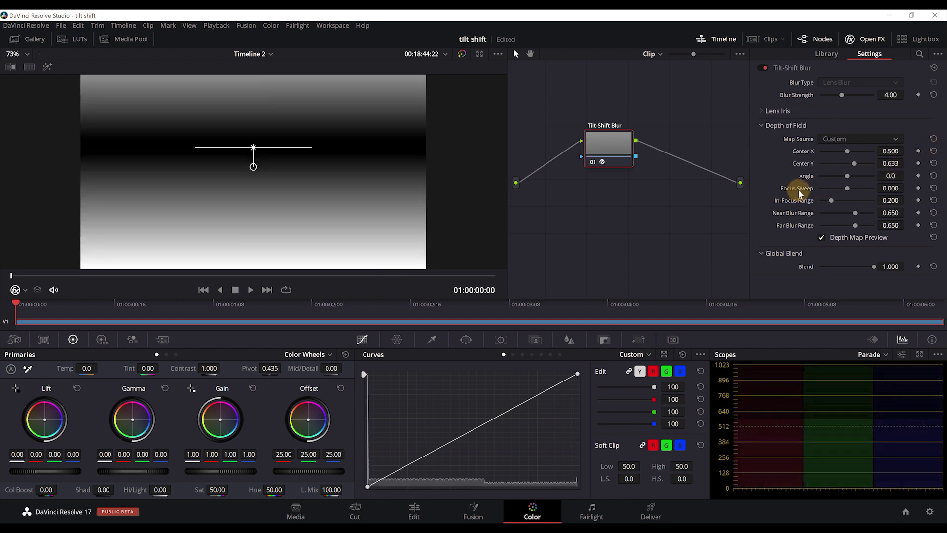
Try raising Focus Sweep to 0.358, then reset Angle and Focus Sweep to 0.
drag(840, 188, 853, 191)
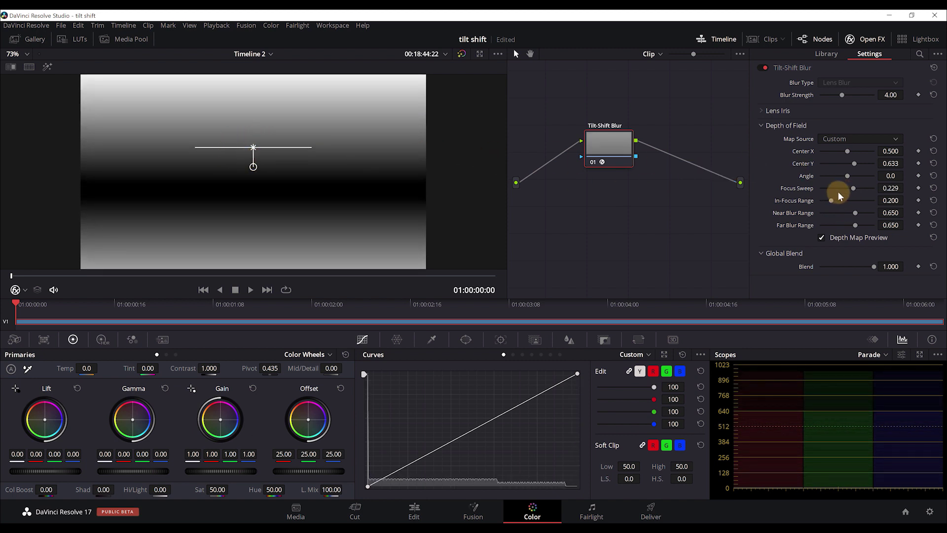
drag(853, 190, 861, 176)
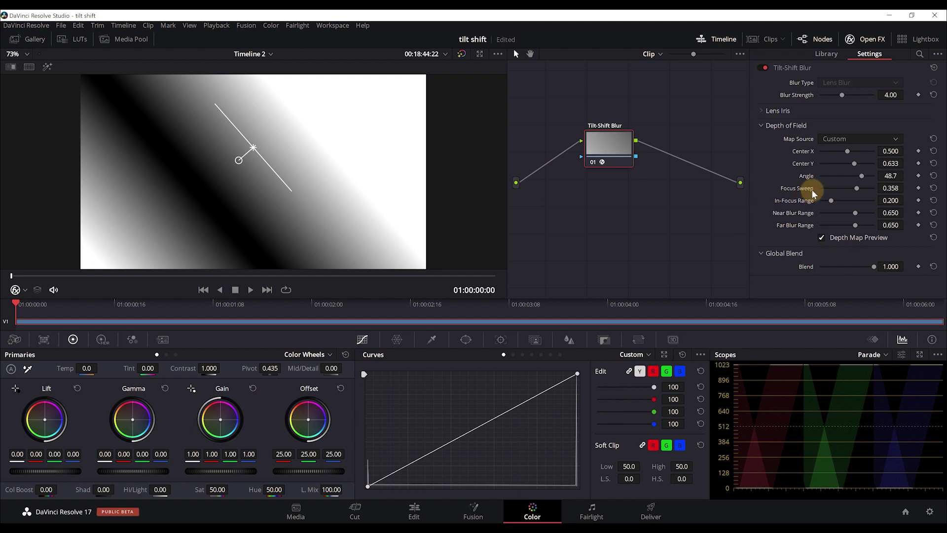
click(933, 188)
click(933, 176)
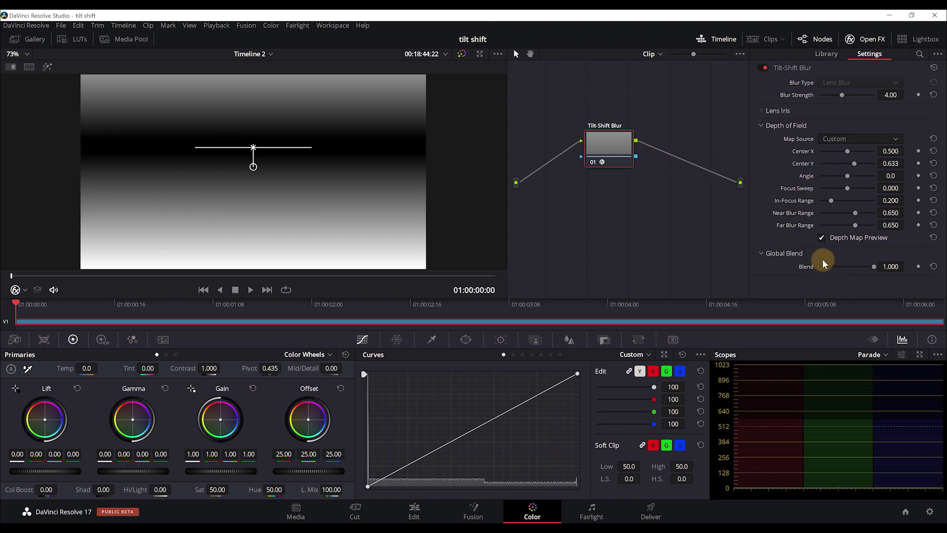
Hide the depth map, lower Center Y to 0.324 onto the rider, then show the depth map again.
click(820, 238)
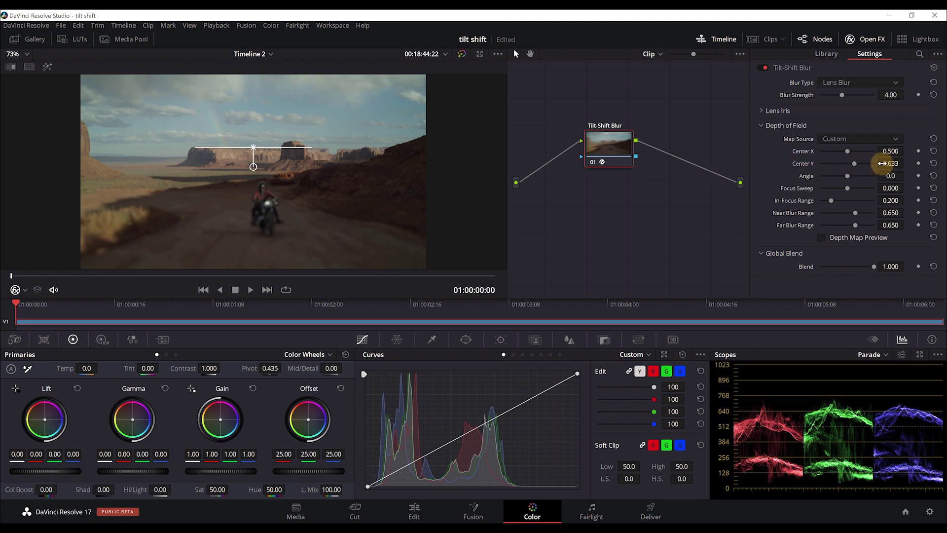
drag(879, 164, 735, 202)
click(290, 131)
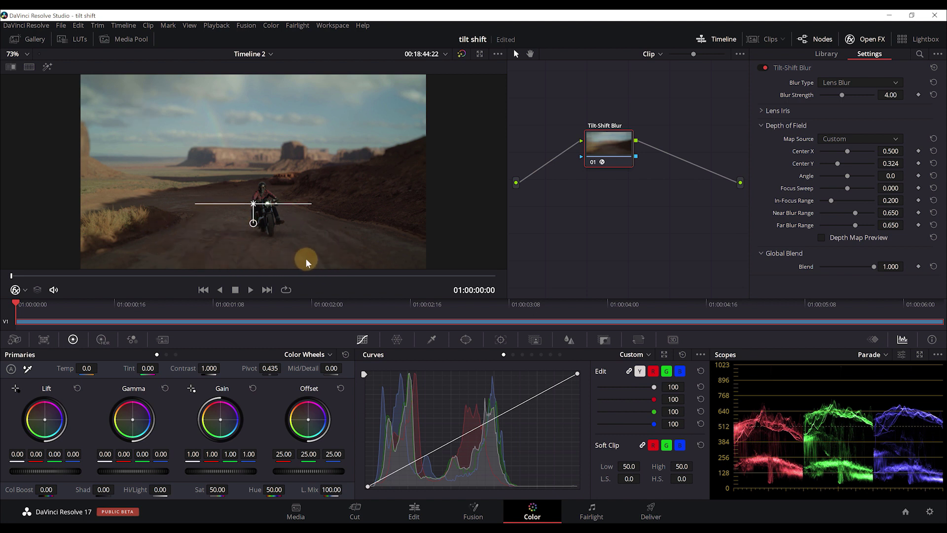
click(821, 237)
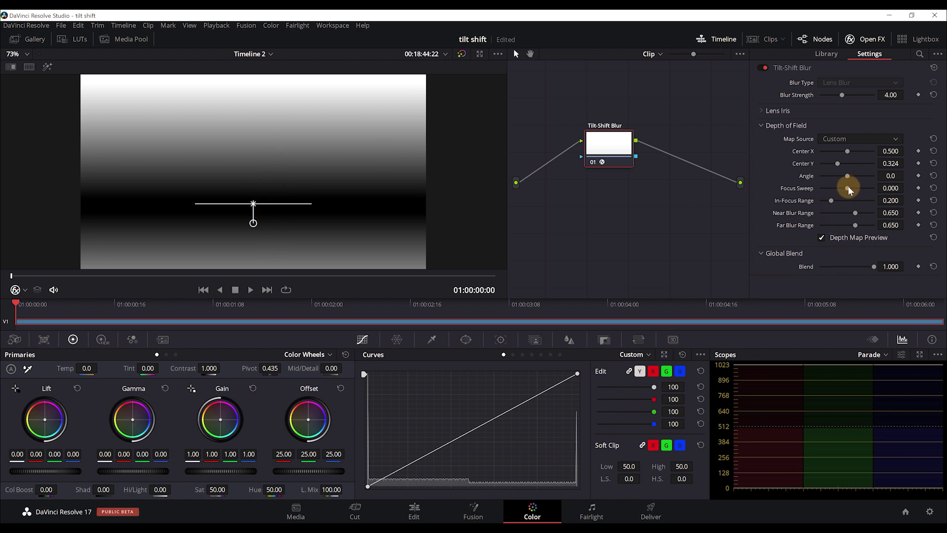
Try widening In-Focus Range, reset it to 0.200, and raise Near Blur Range to 0.725.
drag(829, 199, 837, 200)
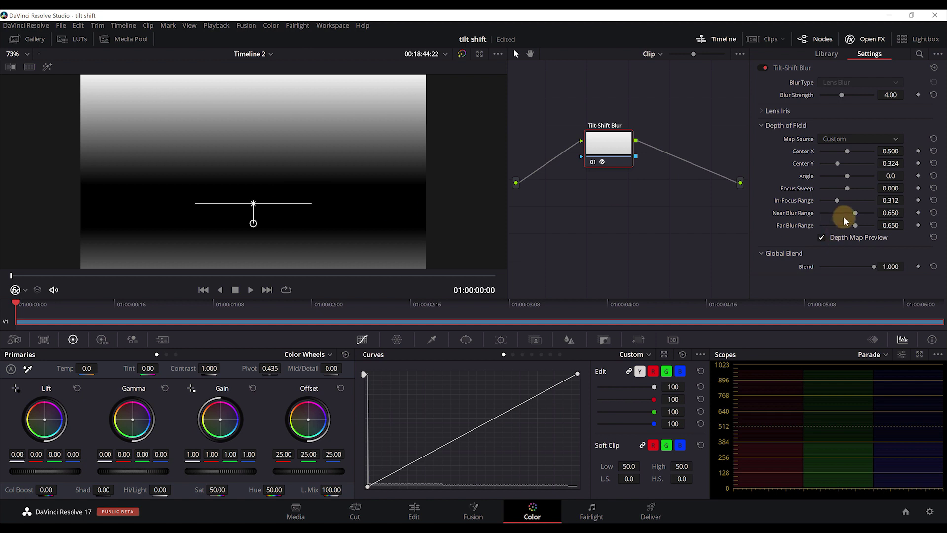
click(933, 200)
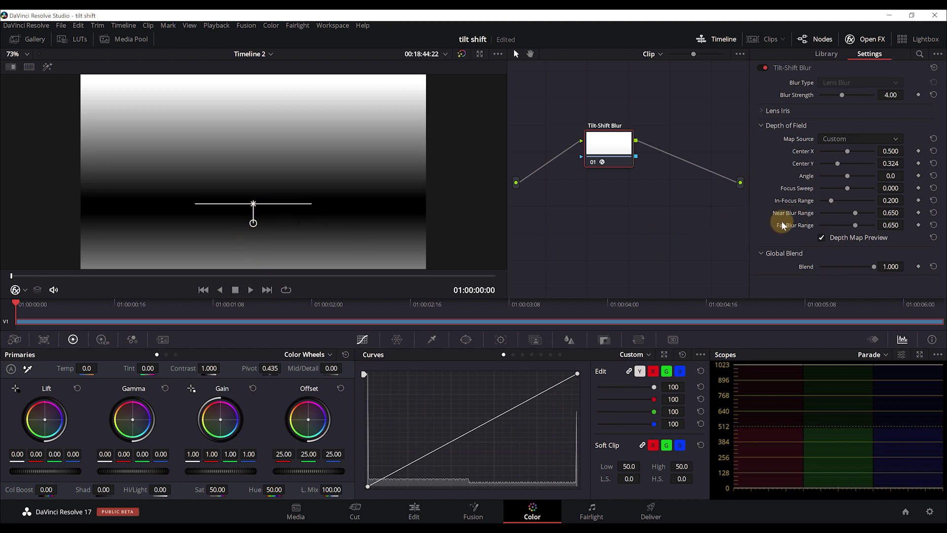
drag(855, 213, 859, 213)
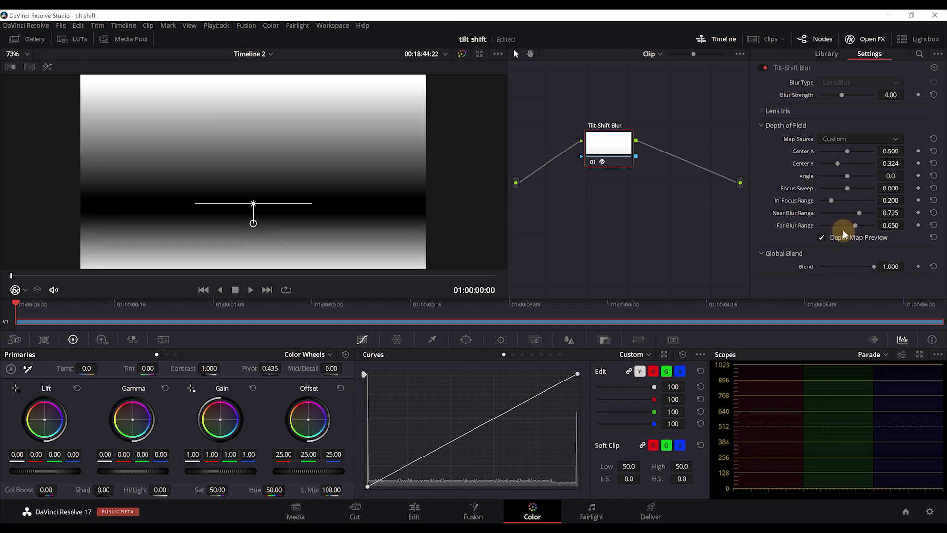
Set Far Blur Range to 0.578 and turn off the depth map preview.
click(819, 236)
drag(849, 223, 851, 225)
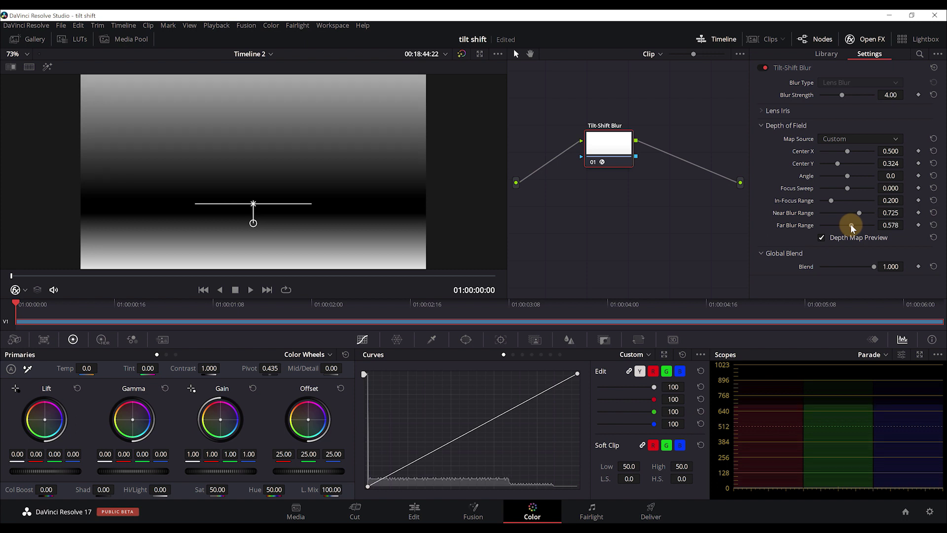
click(822, 238)
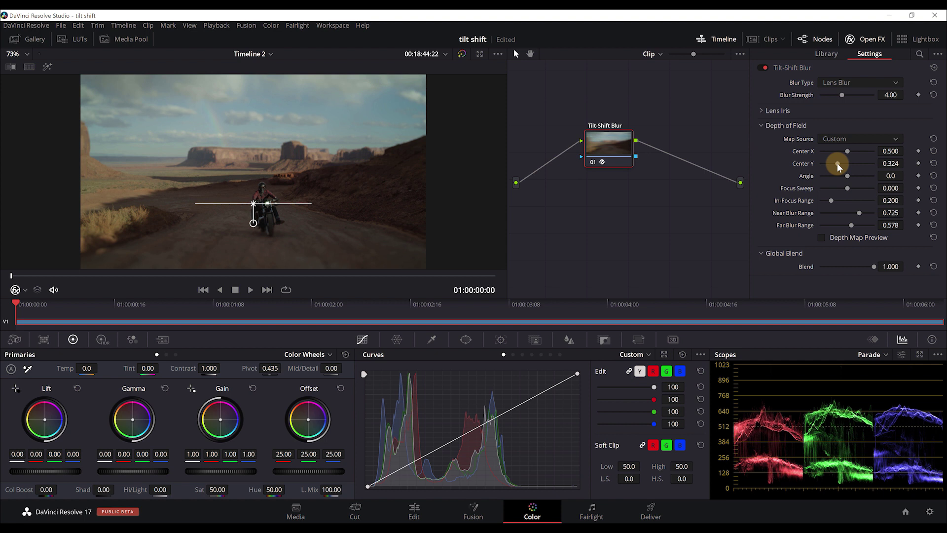
Set Center Y to 0.248 and Far Blur Range to 0.468, then play and compare with the blur toggled off.
drag(837, 164, 833, 164)
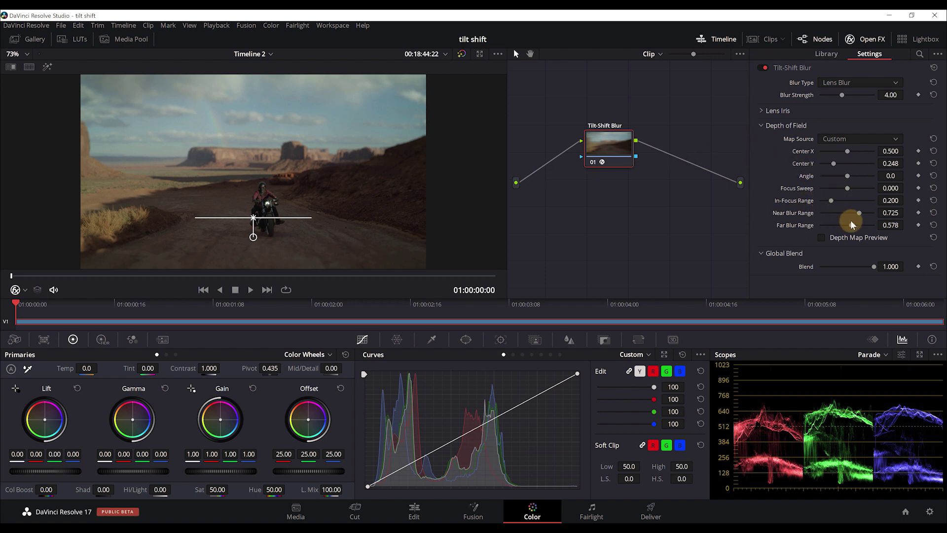
drag(853, 224, 845, 226)
key(space)
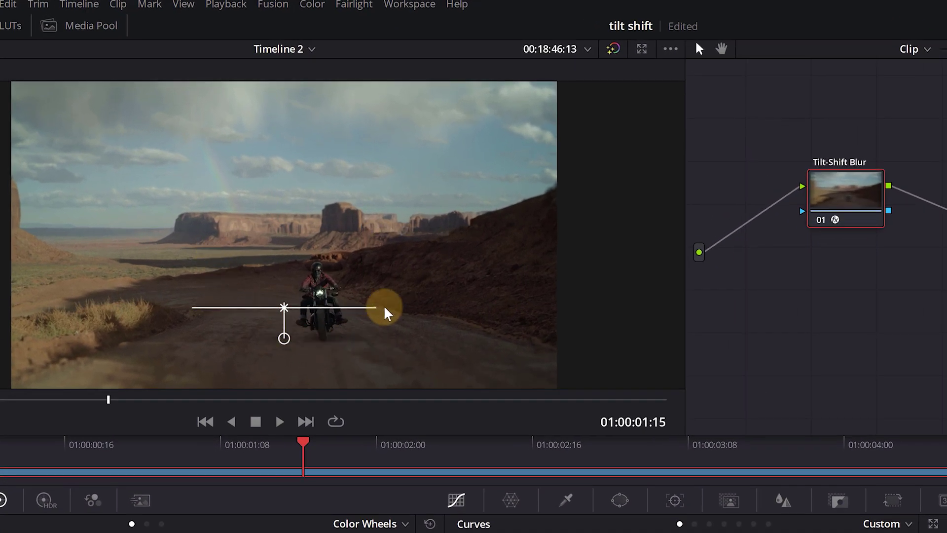
click(819, 221)
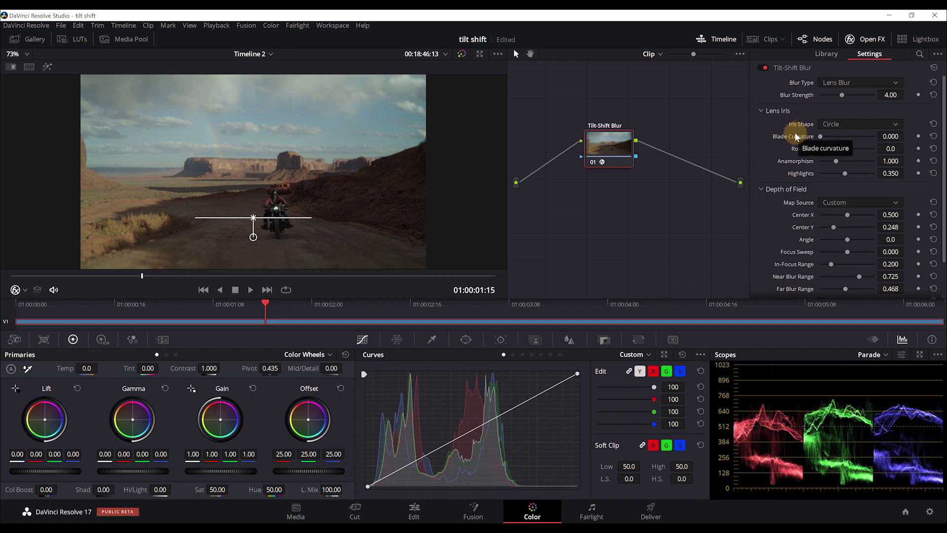
Change the iris shape from Circle to Triangle, then Hexagon, and collapse Lens Iris.
click(842, 124)
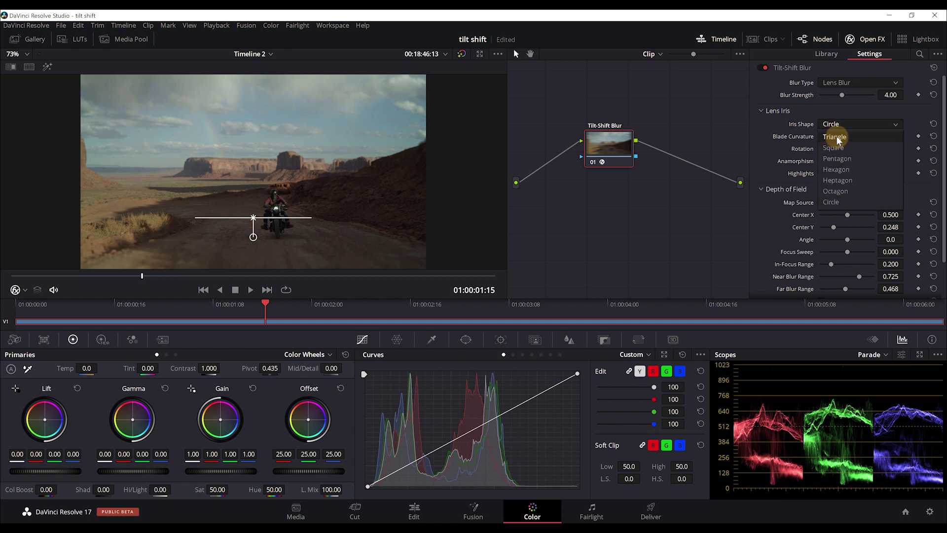
click(836, 135)
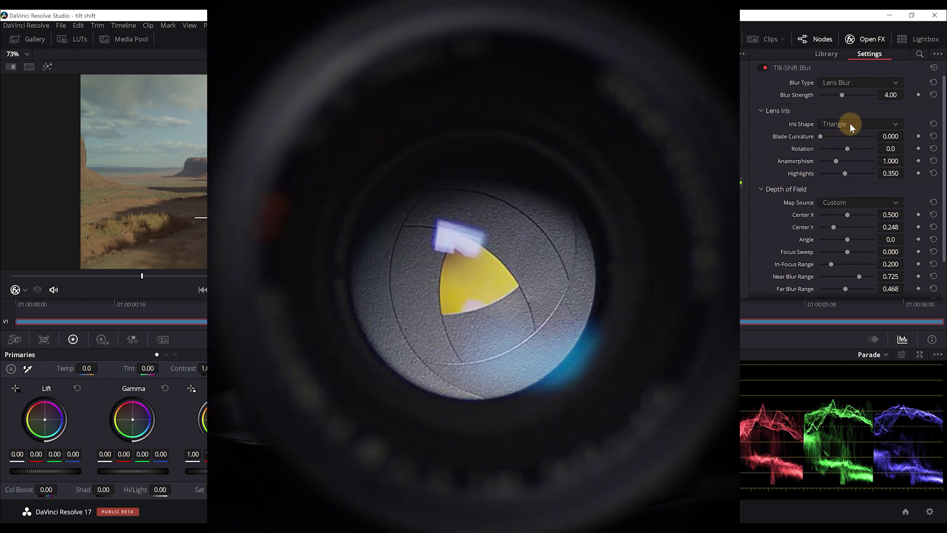
click(849, 123)
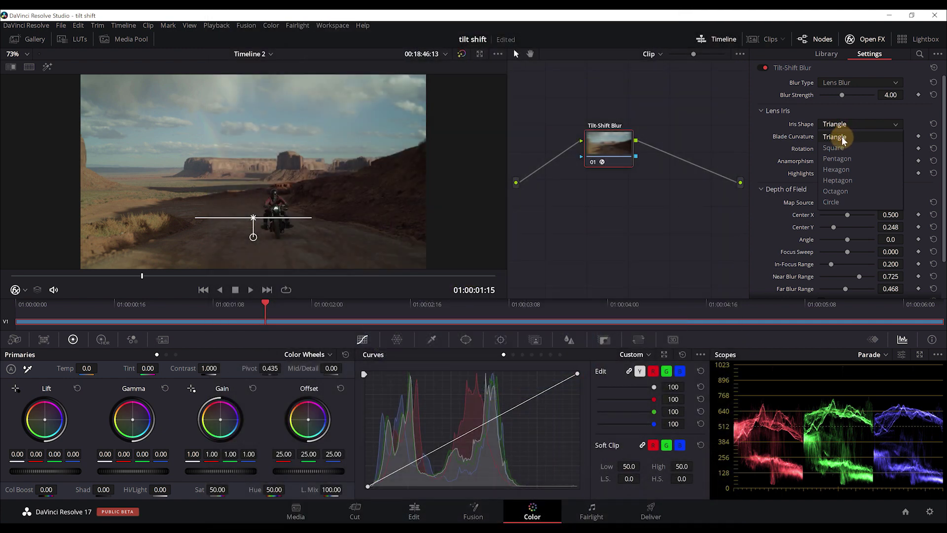
click(833, 169)
click(836, 124)
click(848, 124)
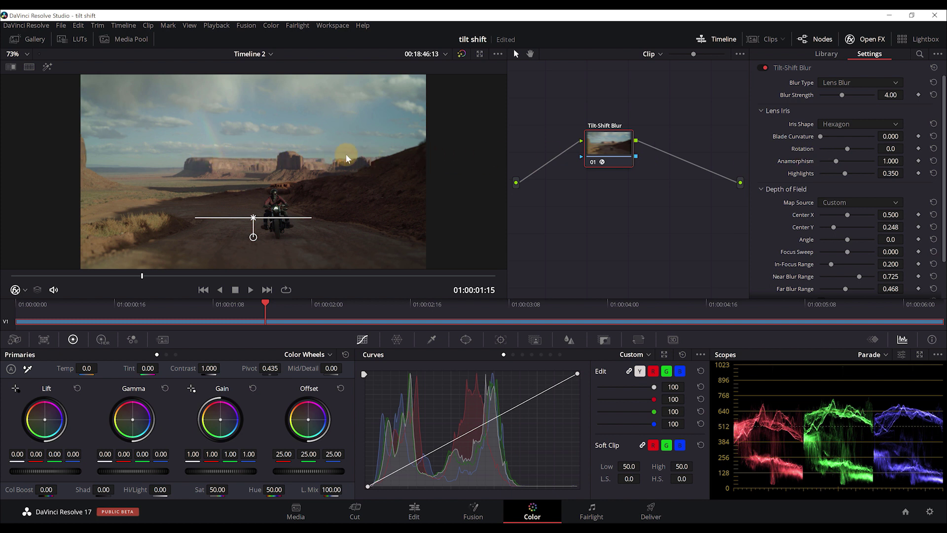
click(777, 110)
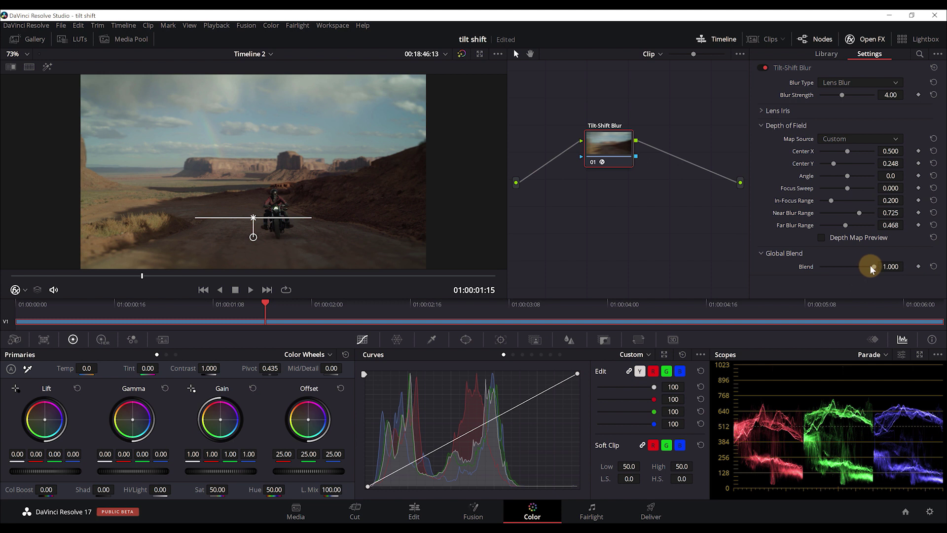
Lower the Tilt-Shift Blur's Global Blend from 1.000 to 0.000.
drag(870, 267, 816, 267)
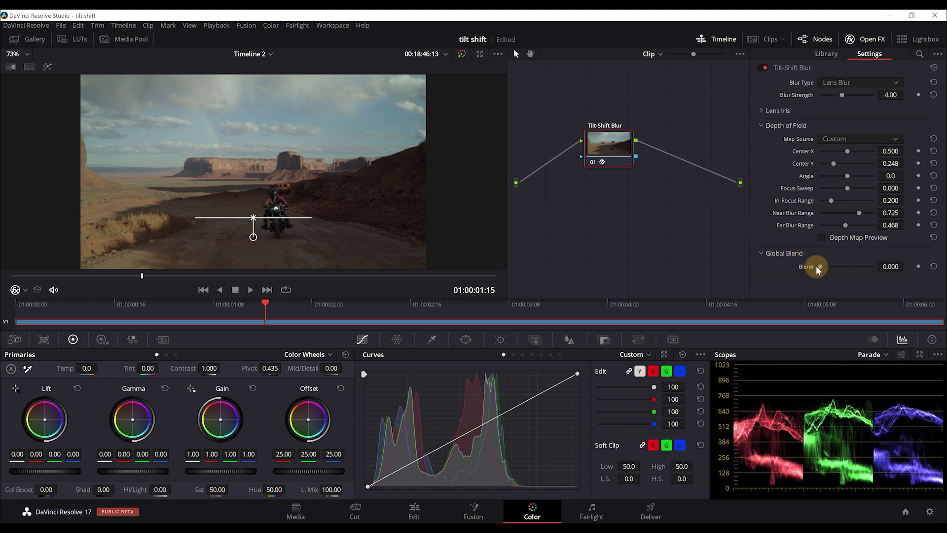